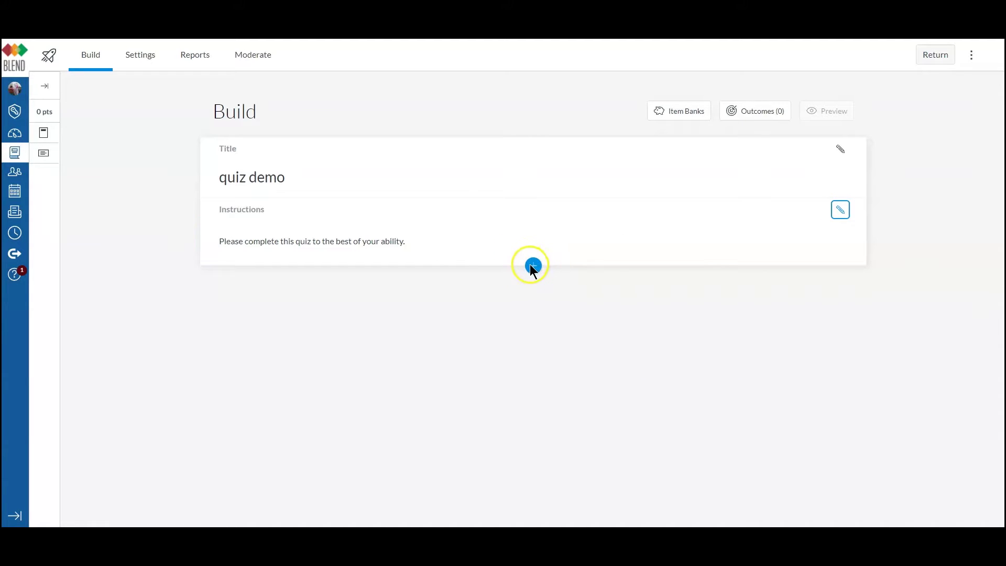
Open the Insert Content list of question types below the quiz Instructions.
{"action": "left_click", "coordinate": [533, 267]}
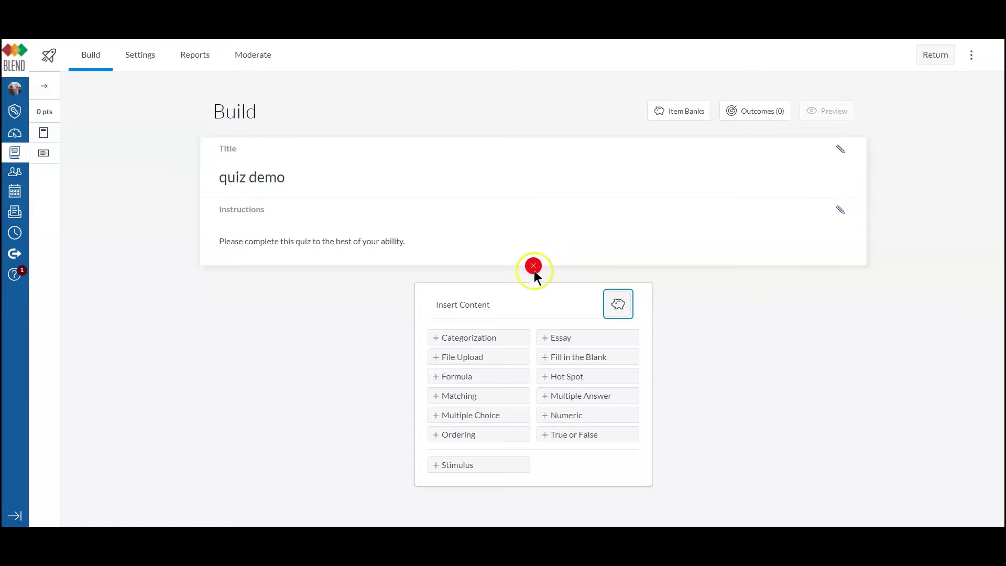
Add a Categorization question titled 'Categorization - Compounds vs Mixtures'.
{"action": "left_click", "coordinate": [475, 342]}
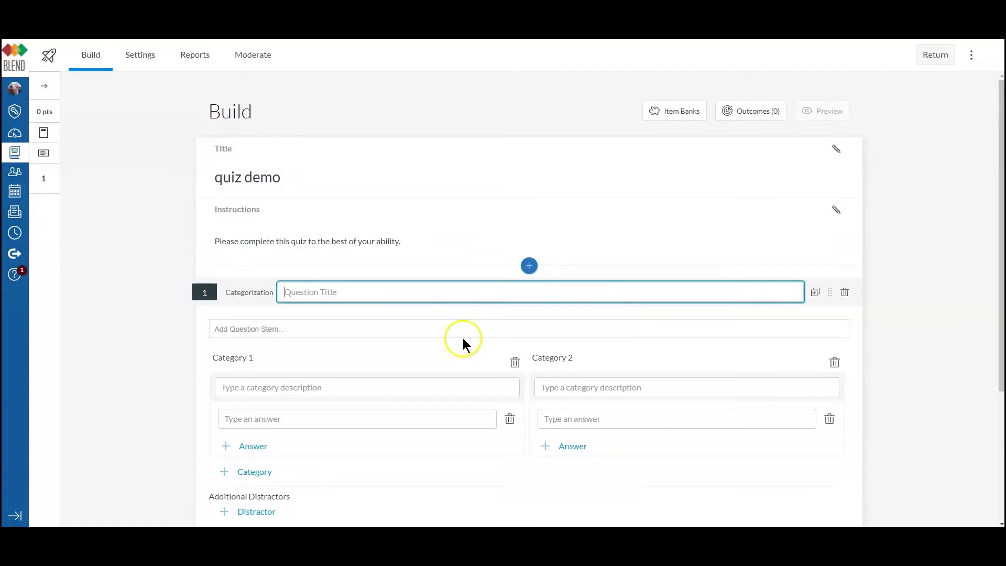
{"action": "left_click", "coordinate": [322, 292]}
{"action": "type", "text": "Categorization - Compoun"}
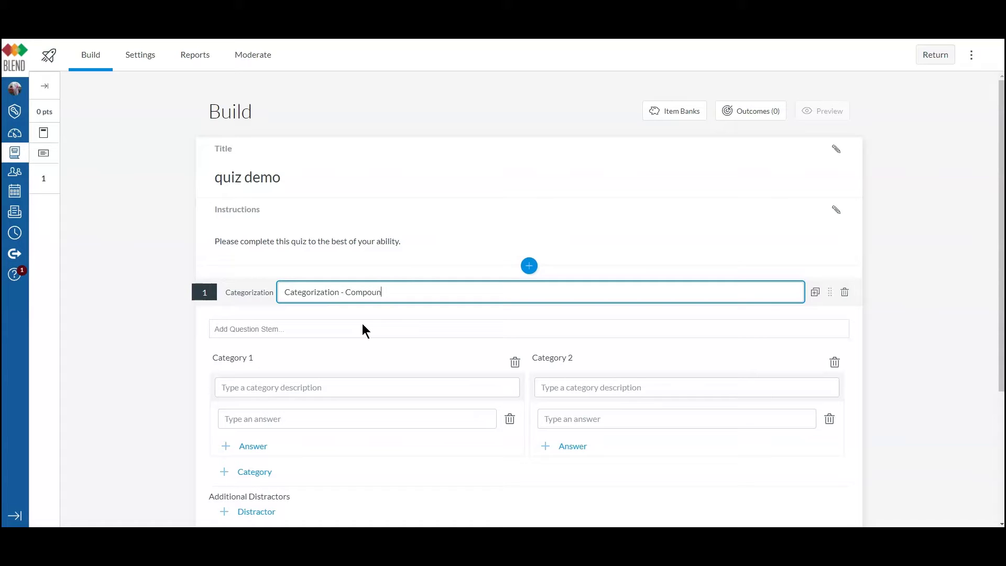
{"action": "type", "text": "ds vs Mixtures"}
Name the two categories Compounds and Mixture.
{"action": "left_click", "coordinate": [338, 387]}
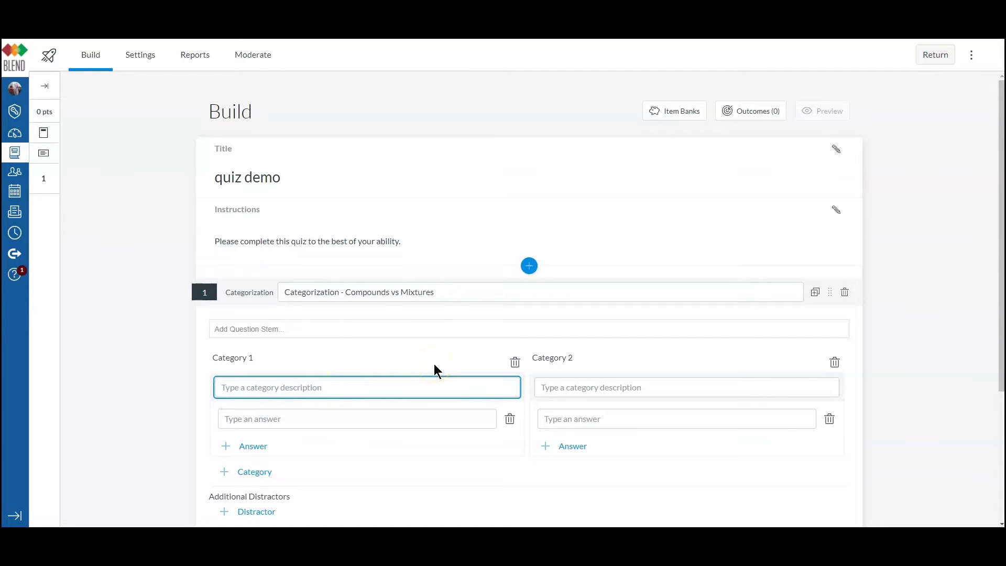
{"action": "type", "text": "Compounds"}
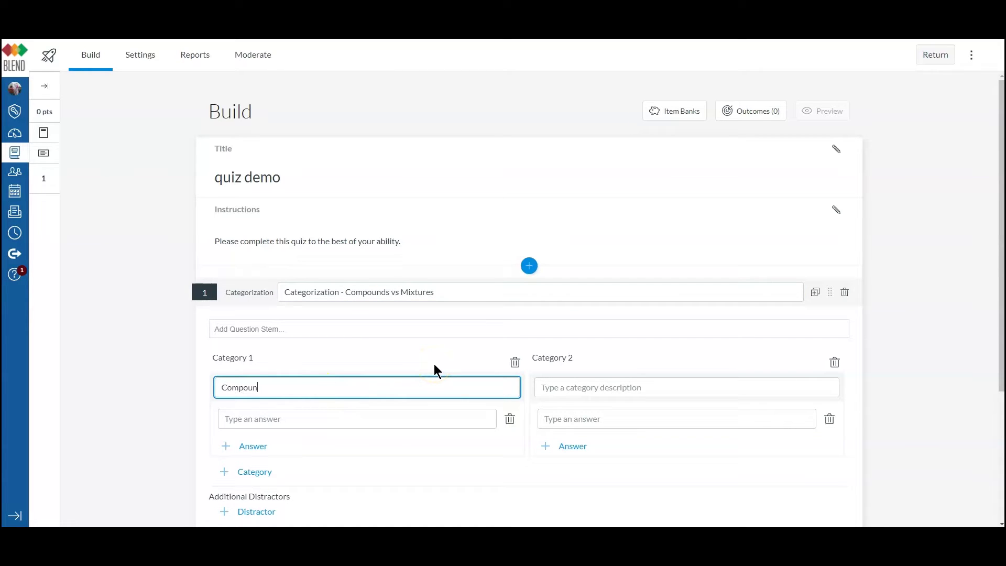
{"action": "left_click", "coordinate": [571, 388]}
{"action": "type", "text": "Mix"}
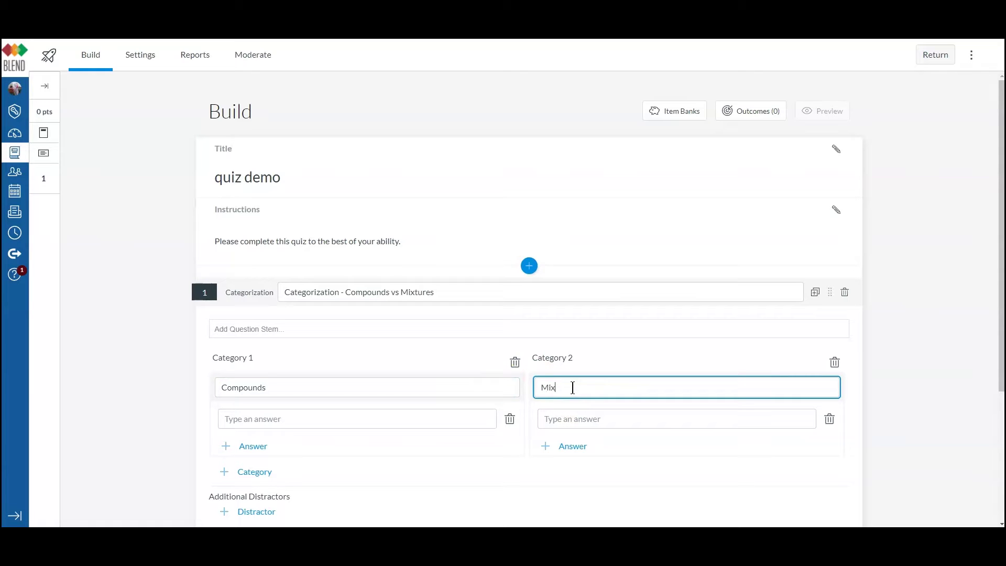
{"action": "type", "text": "ture"}
{"action": "left_click", "coordinate": [272, 418]}
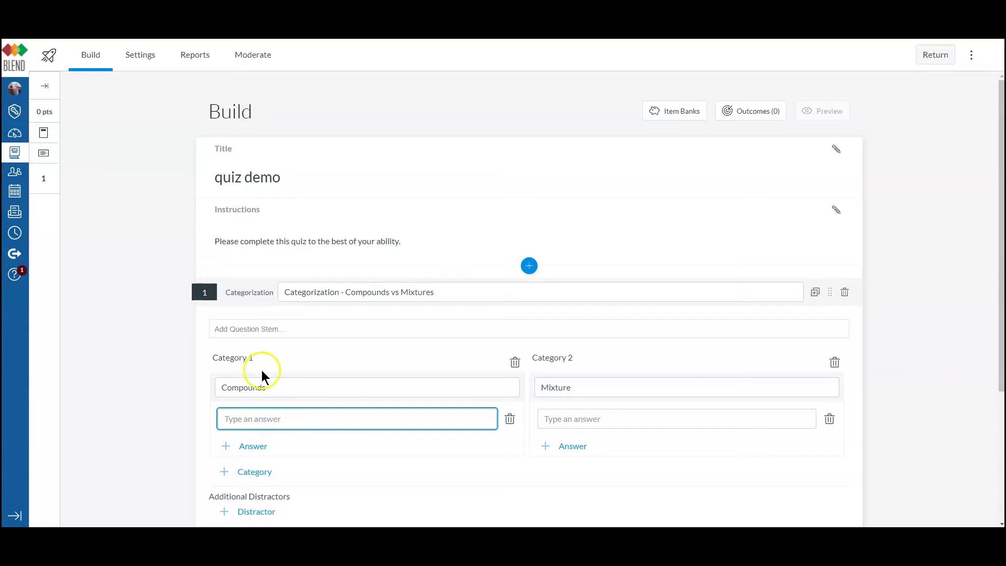
Enter salt as the first Compounds answer and add a second Compounds answer slot.
{"action": "scroll", "coordinate": [350, 414], "scroll_direction": "down", "scroll_amount": 3}
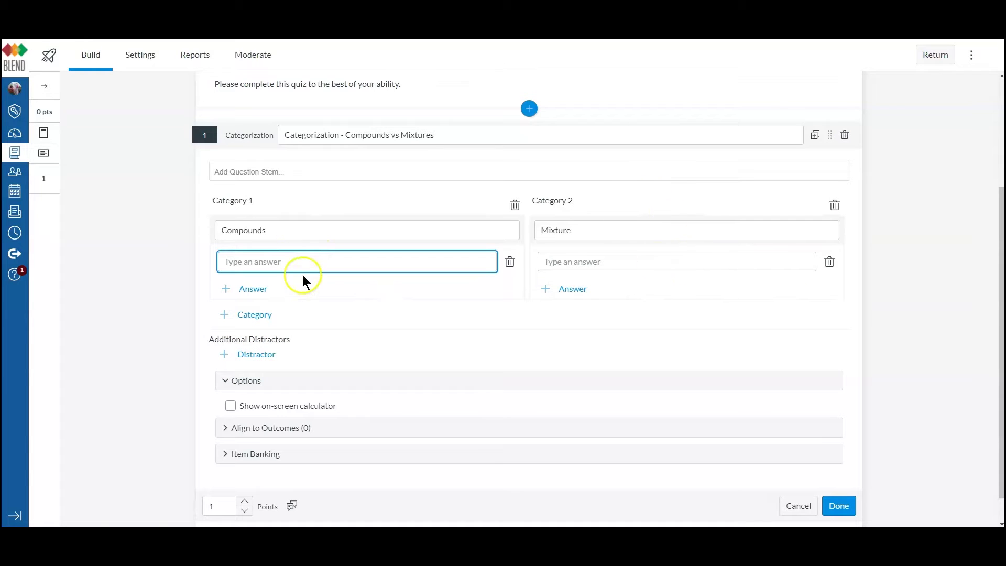
{"action": "left_click", "coordinate": [261, 261]}
{"action": "type", "text": "salt"}
{"action": "left_click", "coordinate": [252, 289]}
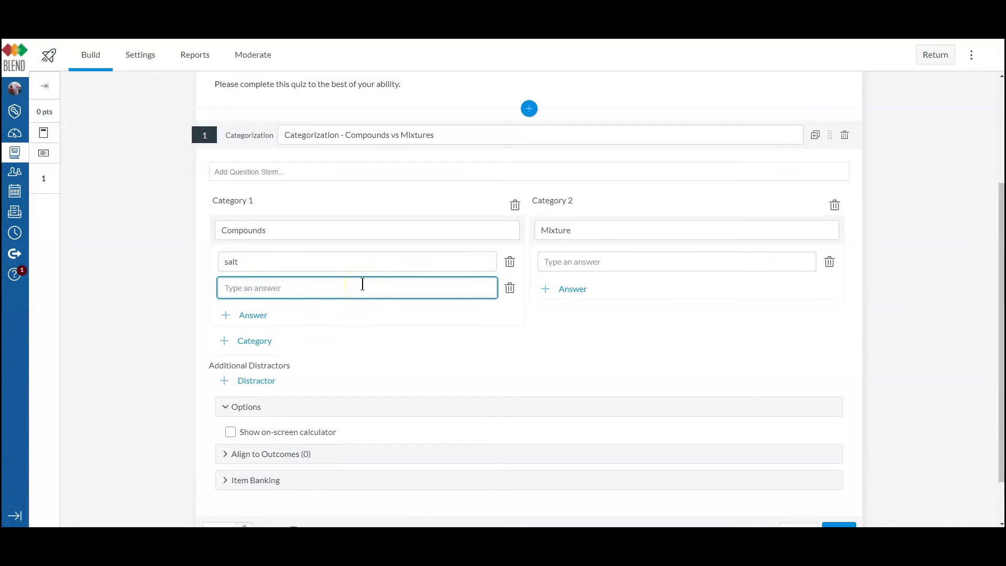
Fill the Mixture answers with jelly beans, soda and bleach.
{"action": "left_click", "coordinate": [676, 261]}
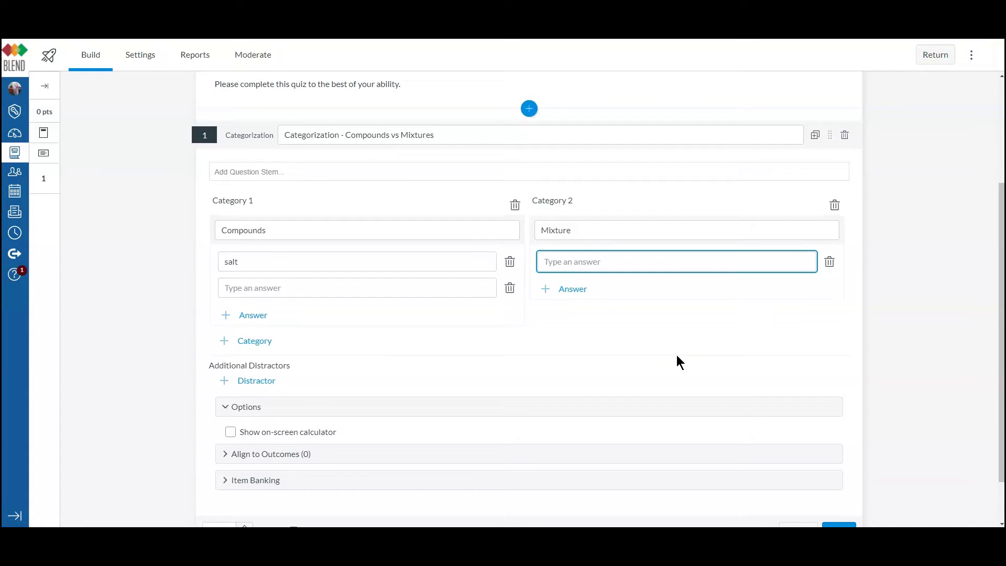
{"action": "type", "text": "jelly beans"}
{"action": "left_click", "coordinate": [577, 289]}
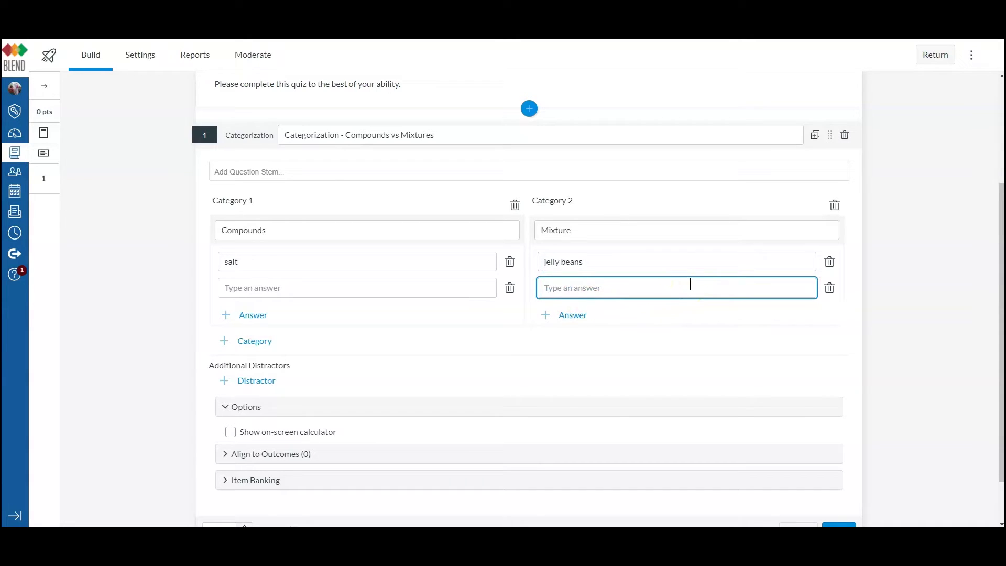
{"action": "type", "text": "soda"}
{"action": "left_click", "coordinate": [575, 315]}
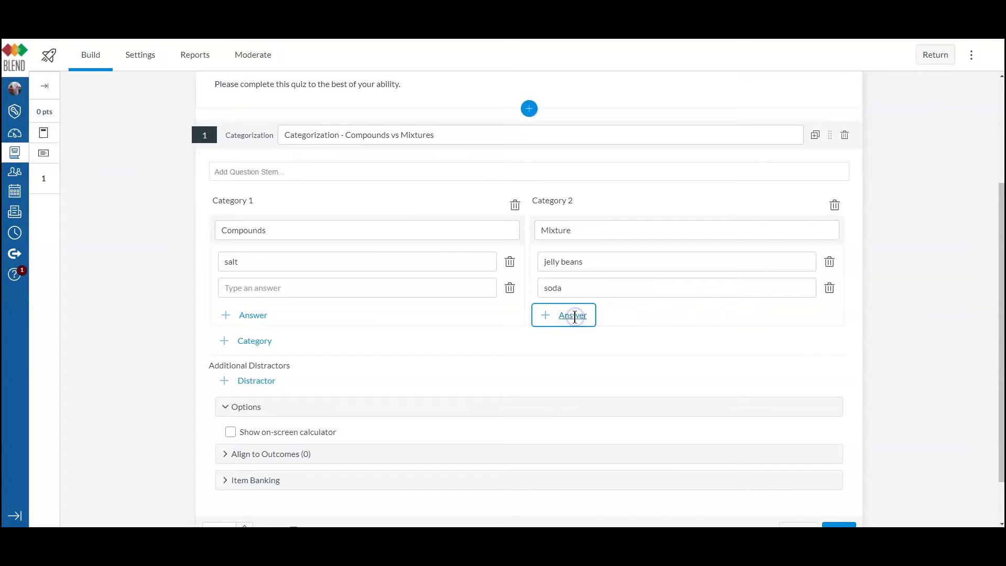
{"action": "left_click", "coordinate": [592, 307]}
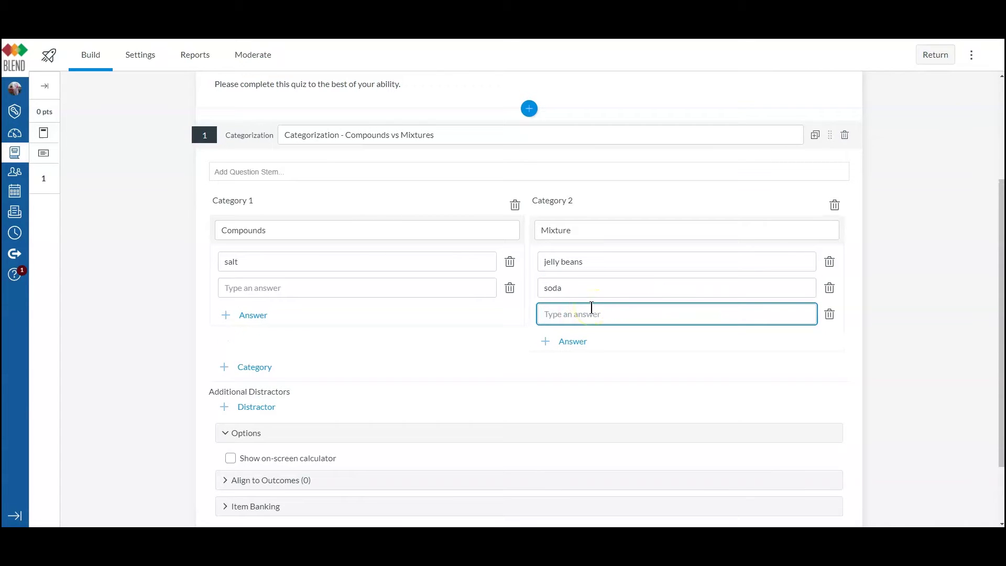
{"action": "type", "text": "lea"}
{"action": "double_click", "coordinate": [572, 314]}
{"action": "type", "text": "bleach"}
Add baking soda and water as the remaining Compounds answers.
{"action": "left_click", "coordinate": [275, 287]}
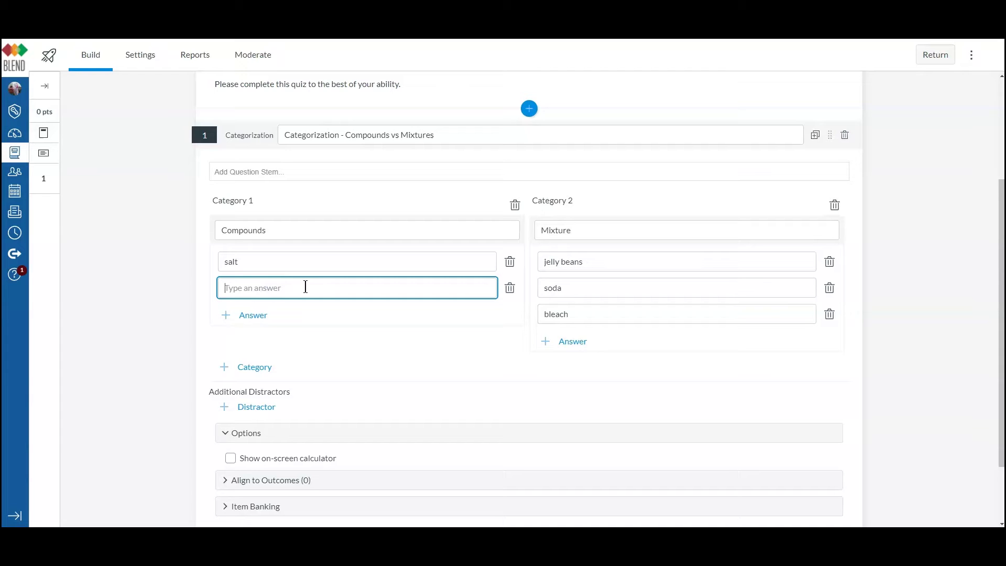
{"action": "type", "text": "baking soda"}
{"action": "left_click", "coordinate": [256, 316]}
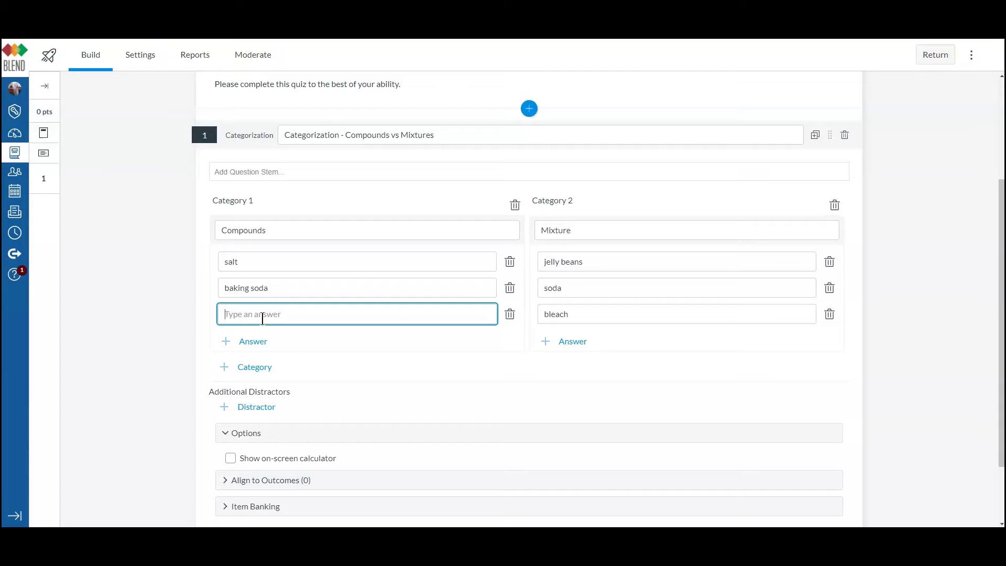
{"action": "type", "text": "water"}
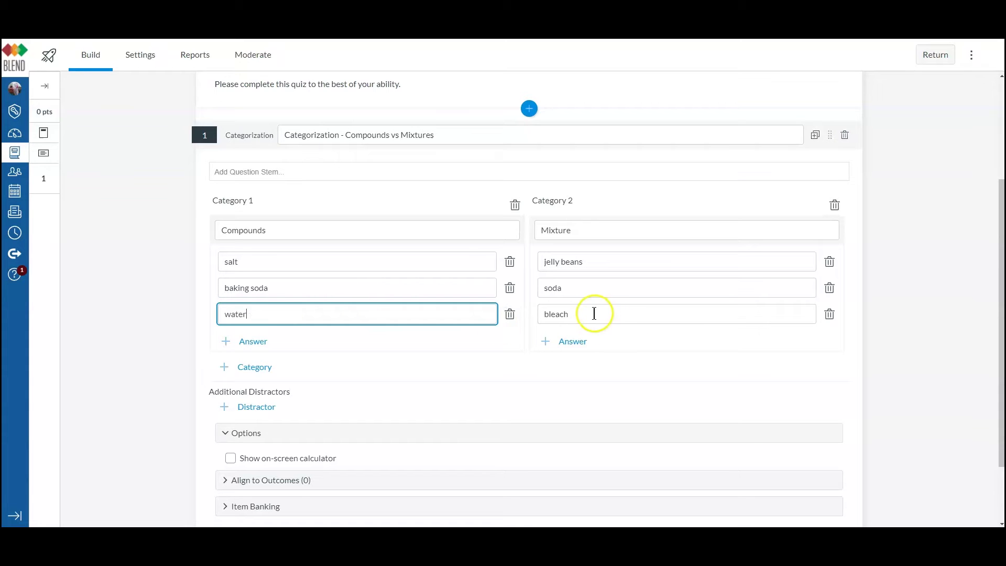
Add gold, helium and argon as three additional distractors.
{"action": "left_click", "coordinate": [249, 407]}
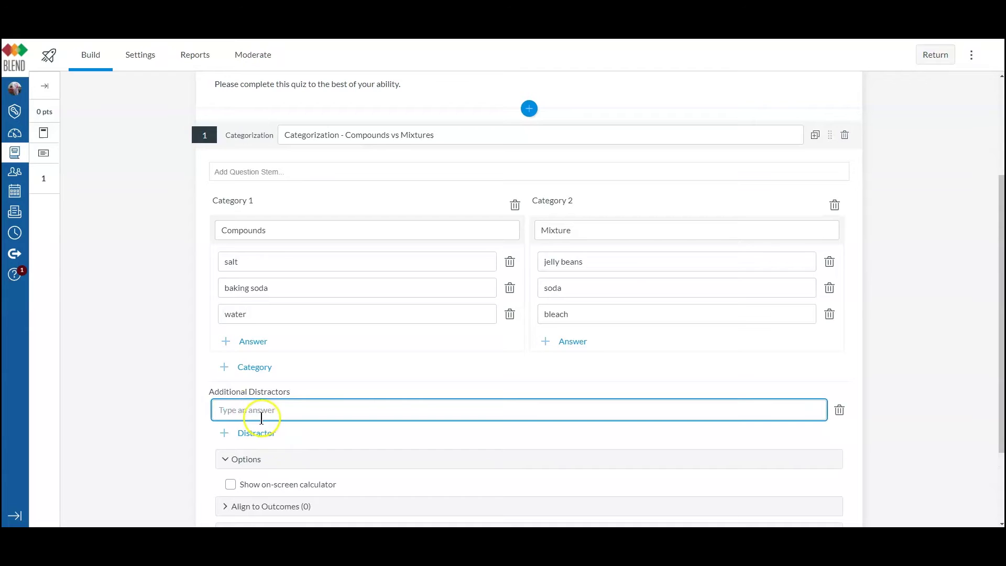
{"action": "type", "text": "gold"}
{"action": "left_click", "coordinate": [343, 413]}
{"action": "left_click", "coordinate": [257, 435]}
{"action": "left_click", "coordinate": [320, 439]}
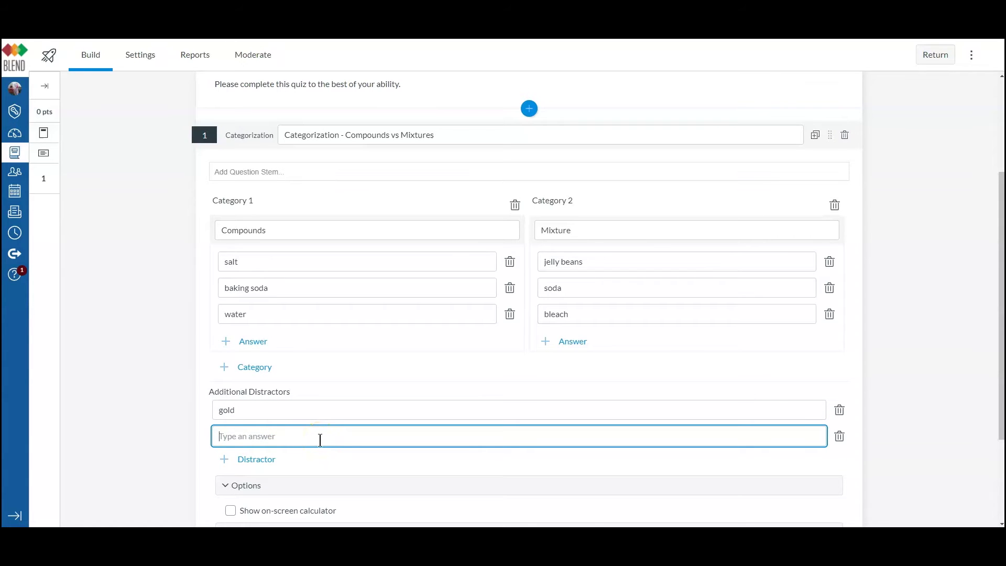
{"action": "type", "text": "helium"}
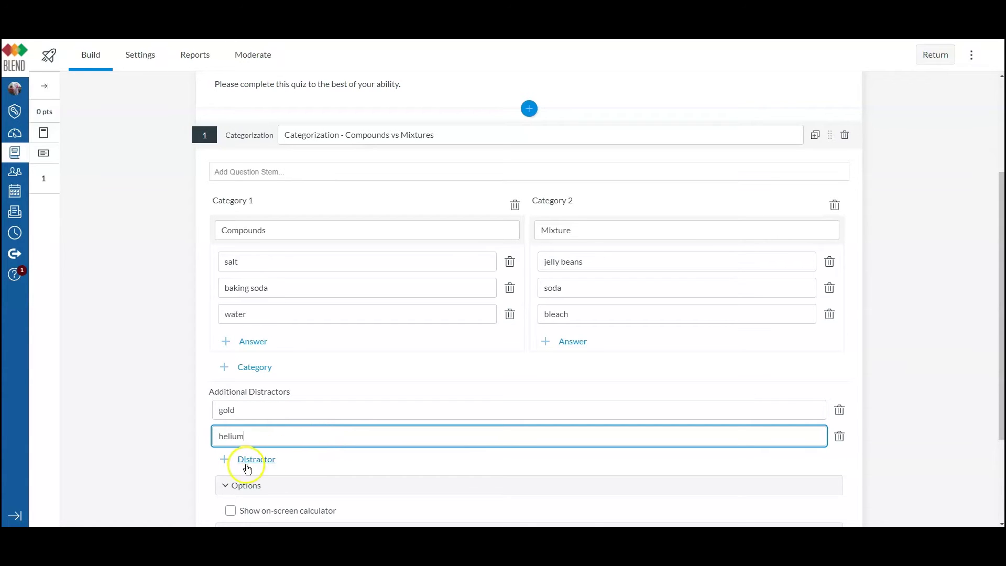
{"action": "left_click", "coordinate": [247, 460]}
{"action": "left_click", "coordinate": [310, 454]}
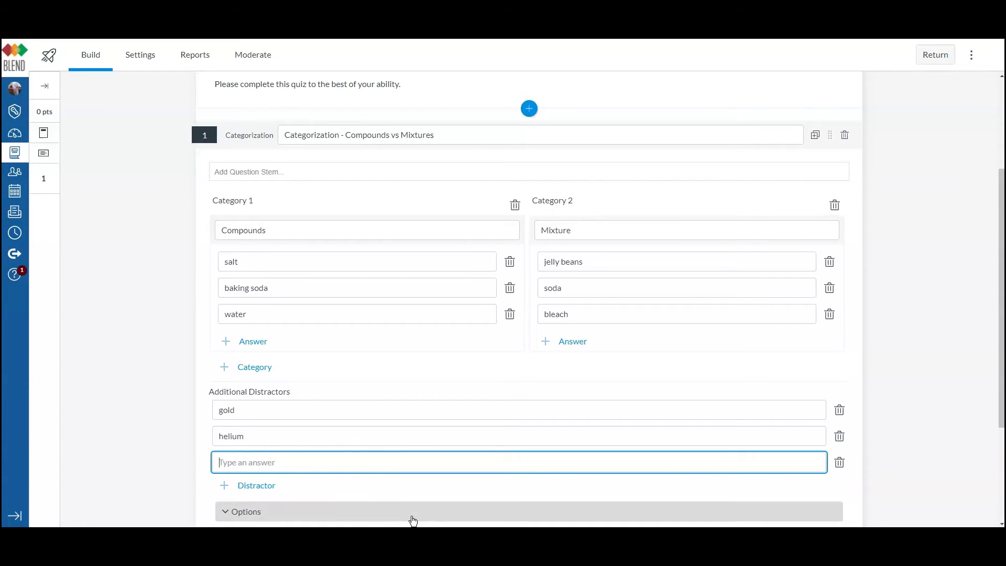
{"action": "type", "text": "argon"}
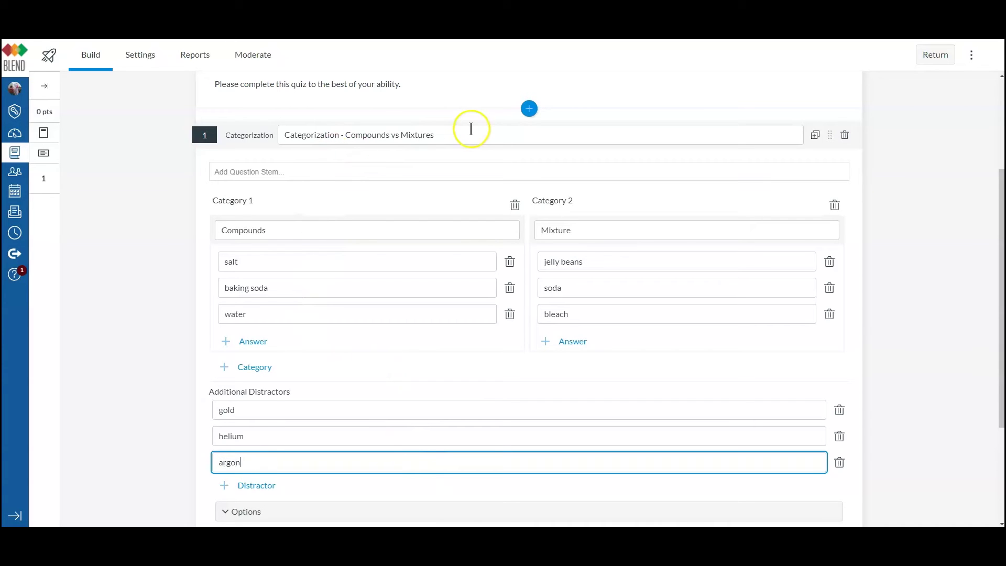
Write the question stem 'Place the items below into the appropriate category. Some items may not fit into either category'.
{"action": "left_click", "coordinate": [322, 171]}
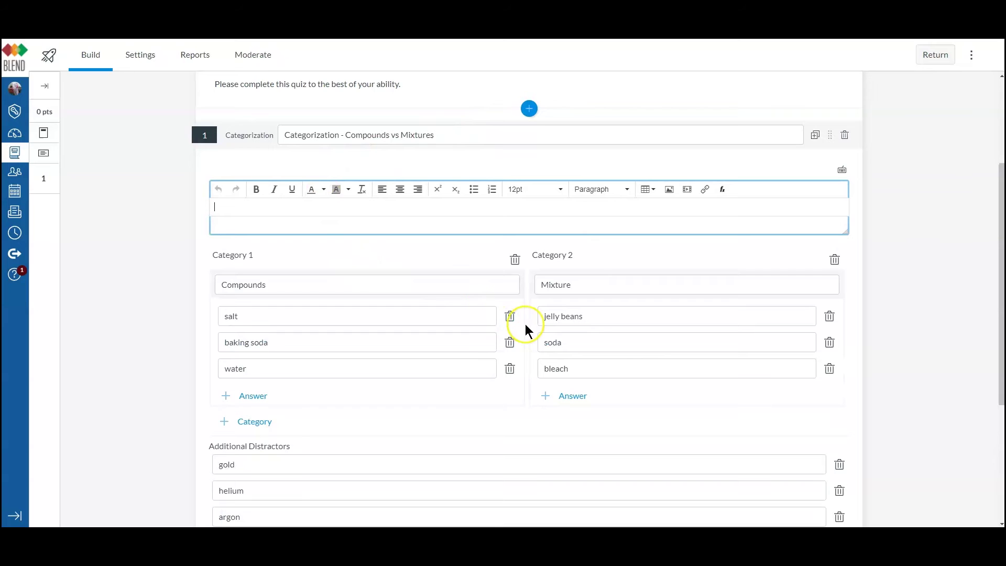
{"action": "type", "text": "Place the items belo"}
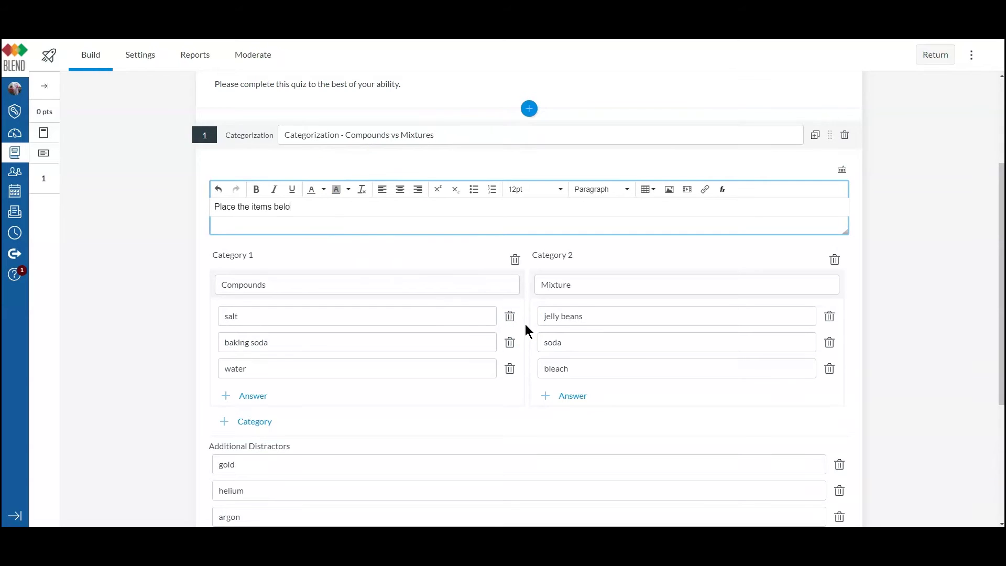
{"action": "type", "text": "w into the appropriate catego"}
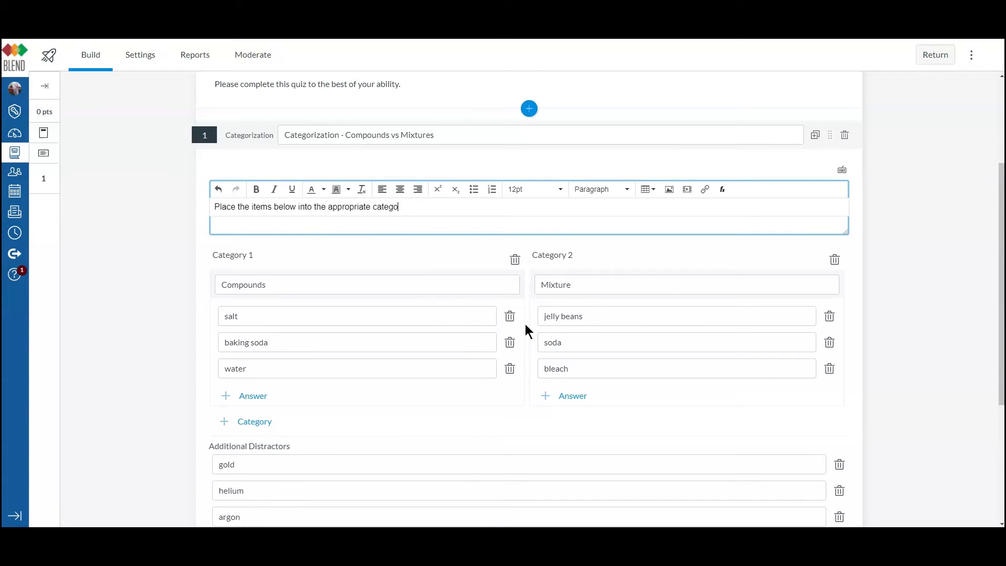
{"action": "type", "text": "ry. Some items may not fit into"}
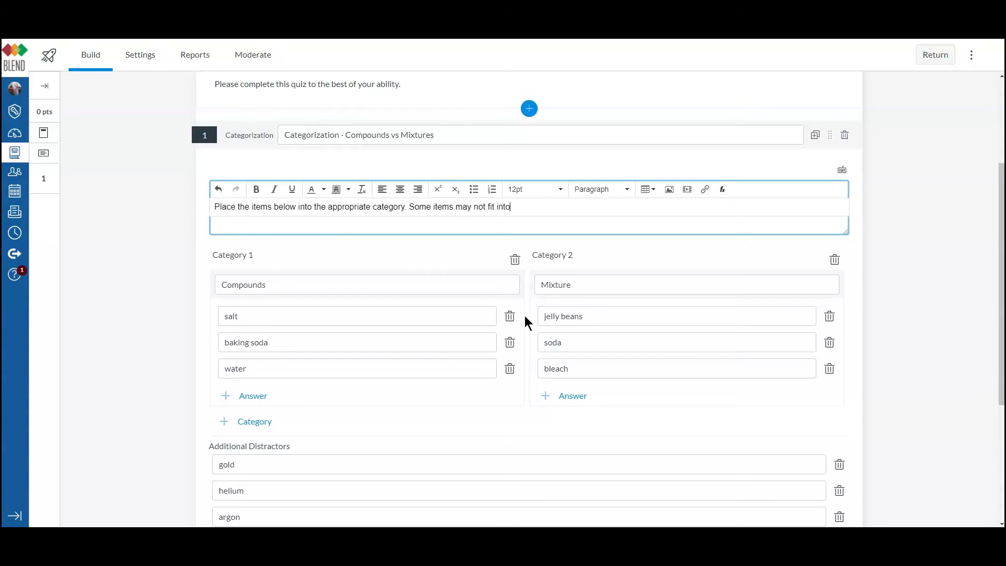
{"action": "type", "text": " either category"}
{"action": "left_click", "coordinate": [624, 220]}
{"action": "scroll", "coordinate": [603, 233], "scroll_direction": "down", "scroll_amount": 2}
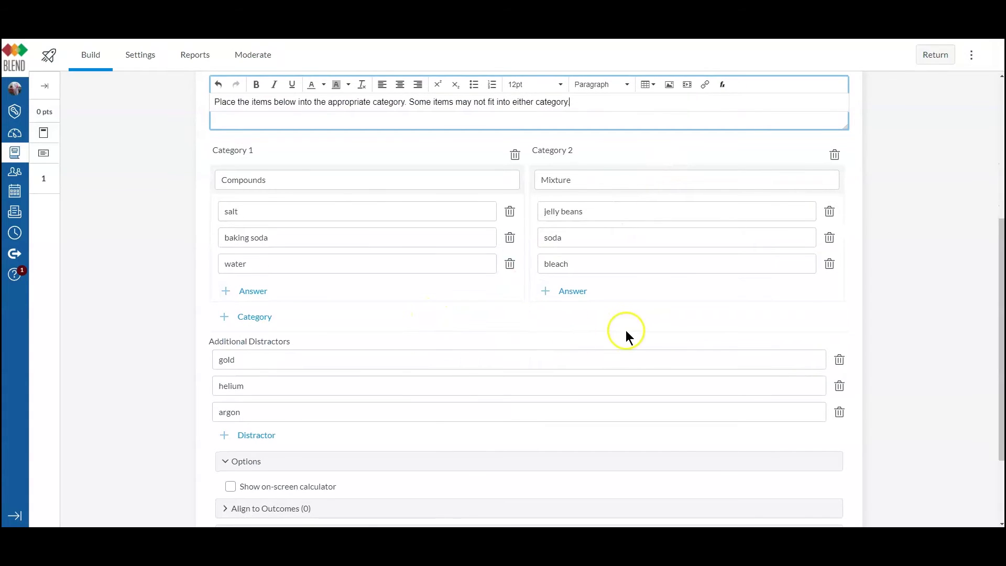
{"action": "scroll", "coordinate": [606, 373], "scroll_direction": "down", "scroll_amount": 2}
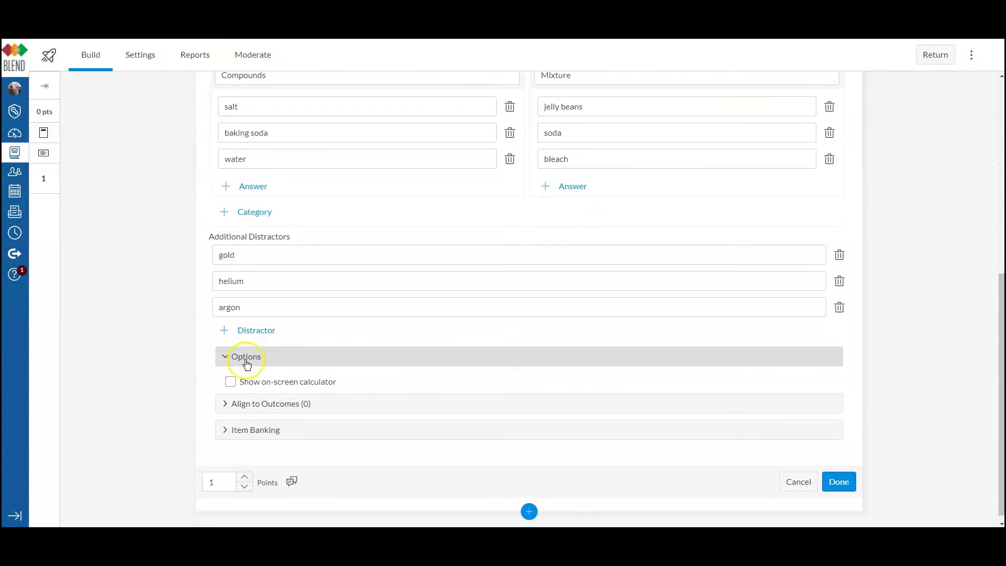
Collapse the Options and Align to Outcomes sections, leaving Item Banking expanded.
{"action": "left_click", "coordinate": [241, 357]}
{"action": "left_click", "coordinate": [241, 366]}
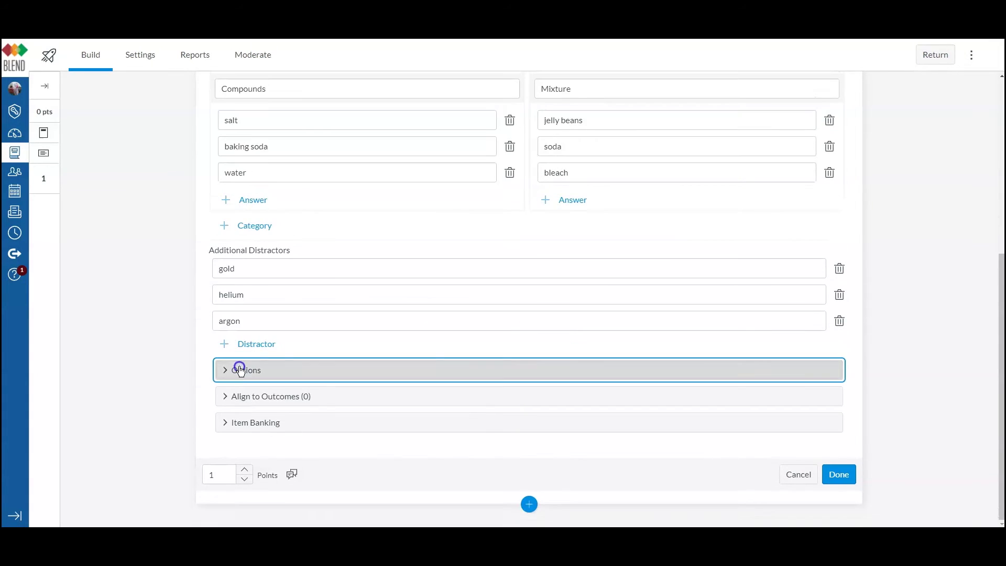
{"action": "left_click", "coordinate": [224, 370]}
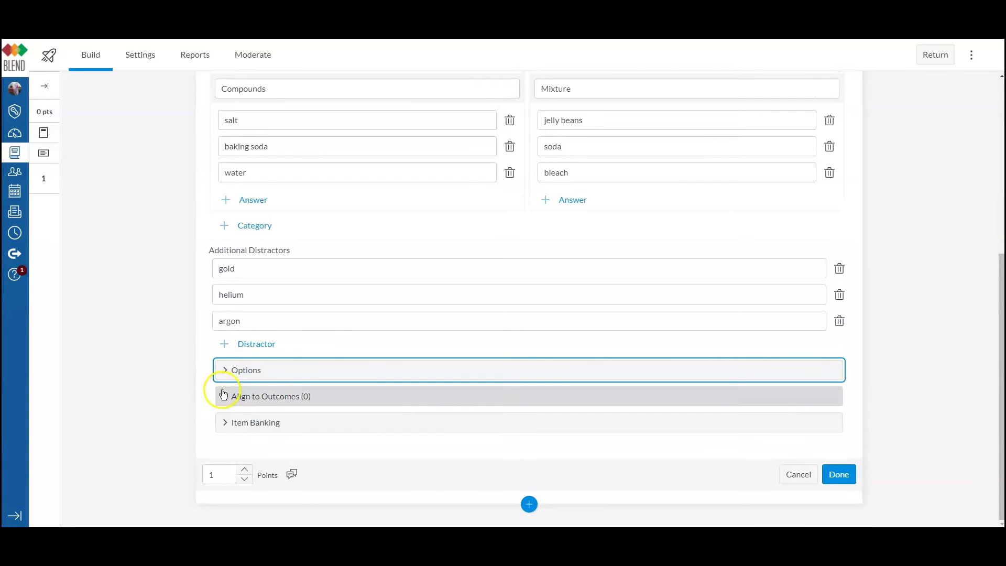
{"action": "left_click", "coordinate": [224, 397]}
{"action": "scroll", "coordinate": [366, 377], "scroll_direction": "down", "scroll_amount": 2}
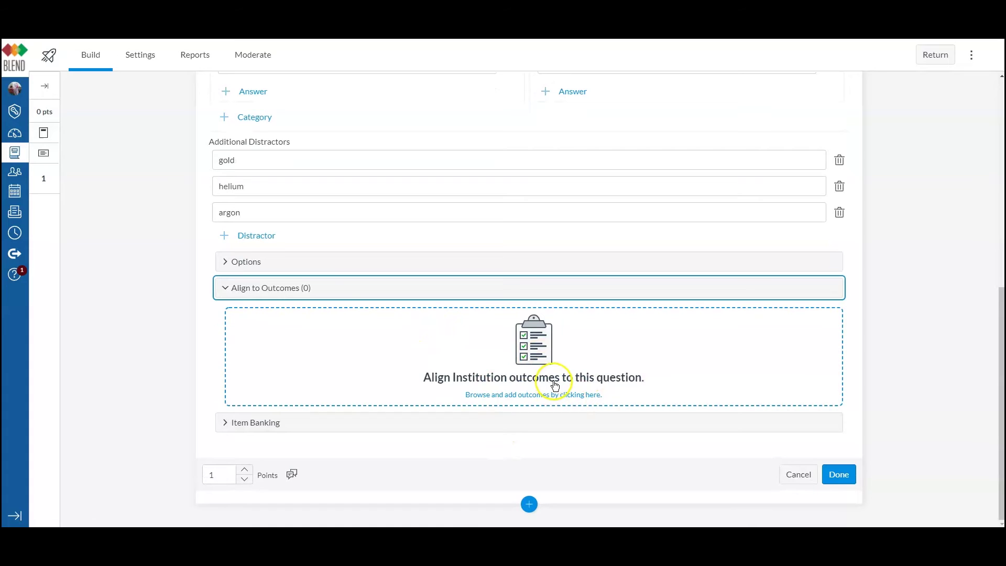
{"action": "left_click", "coordinate": [225, 289]}
{"action": "left_click", "coordinate": [225, 422]}
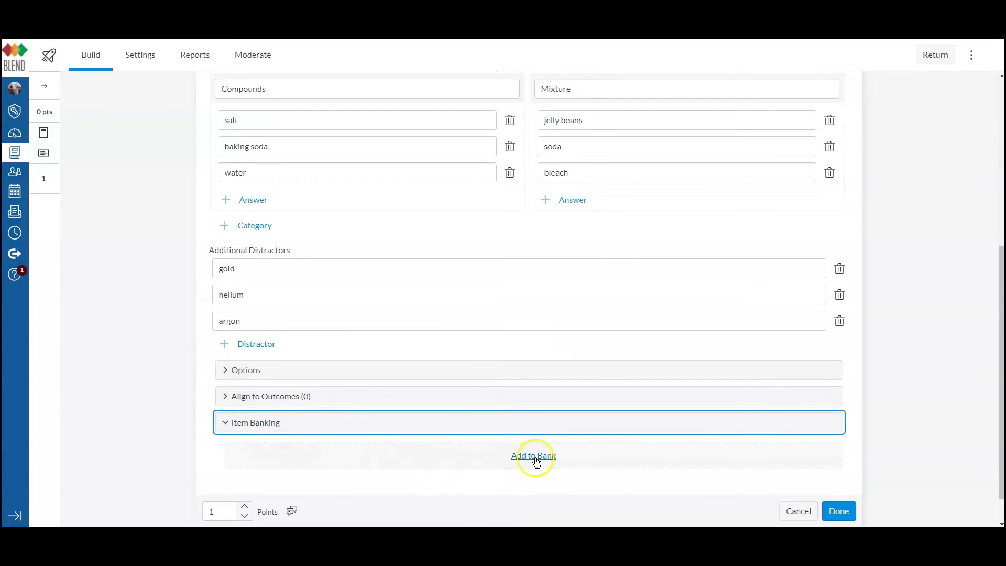
Select the question title, leave it unchanged, and move down to the Points field.
{"action": "scroll", "coordinate": [572, 386], "scroll_direction": "up", "scroll_amount": 5}
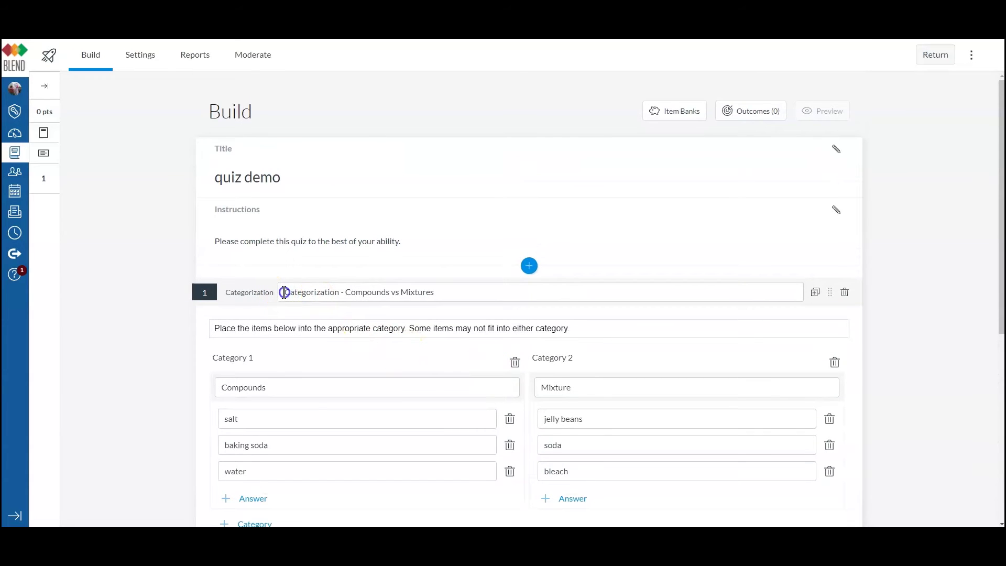
{"action": "left_click_drag", "start_coordinate": [281, 293], "coordinate": [457, 296]}
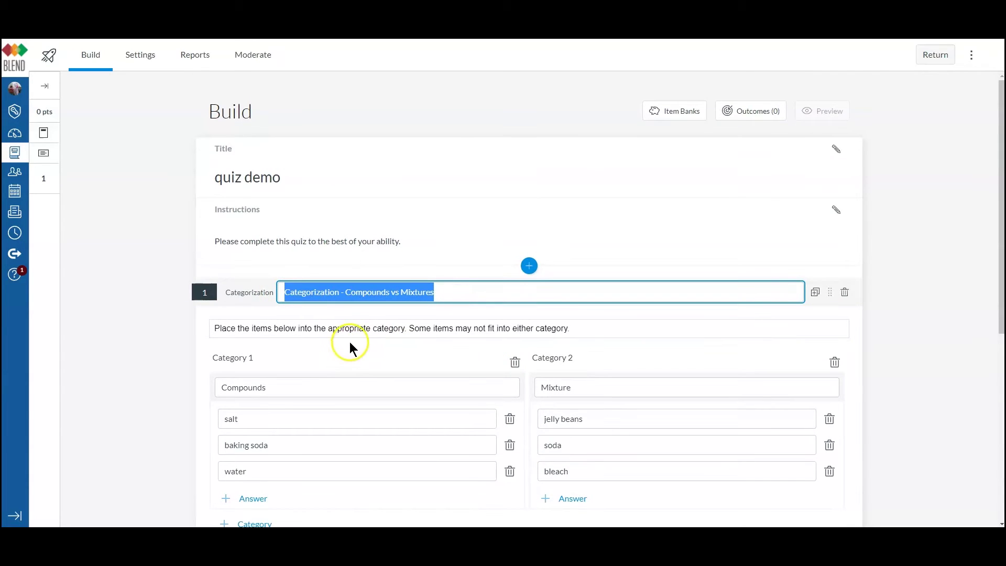
{"action": "left_click", "coordinate": [462, 292]}
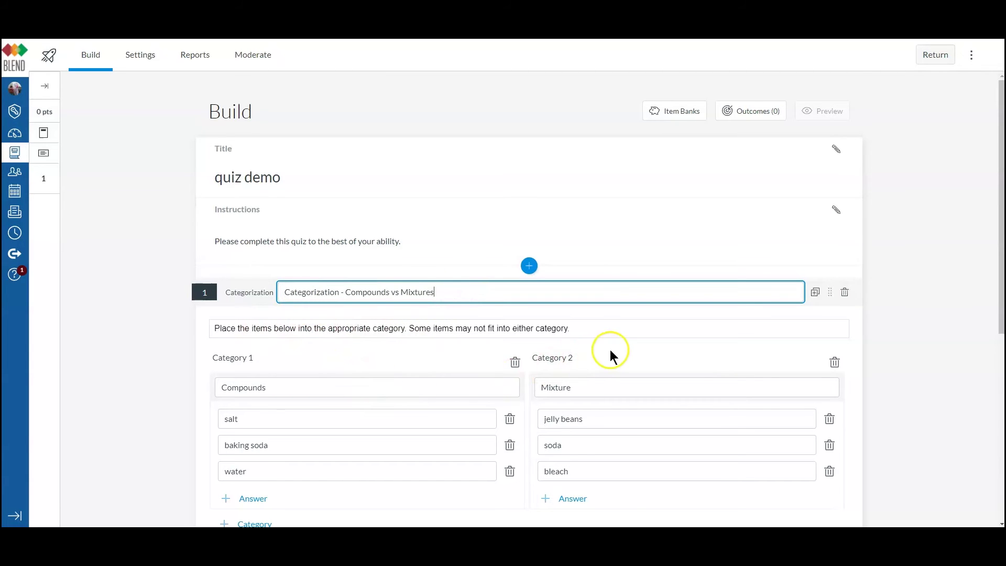
{"action": "scroll", "coordinate": [611, 349], "scroll_direction": "down", "scroll_amount": 6}
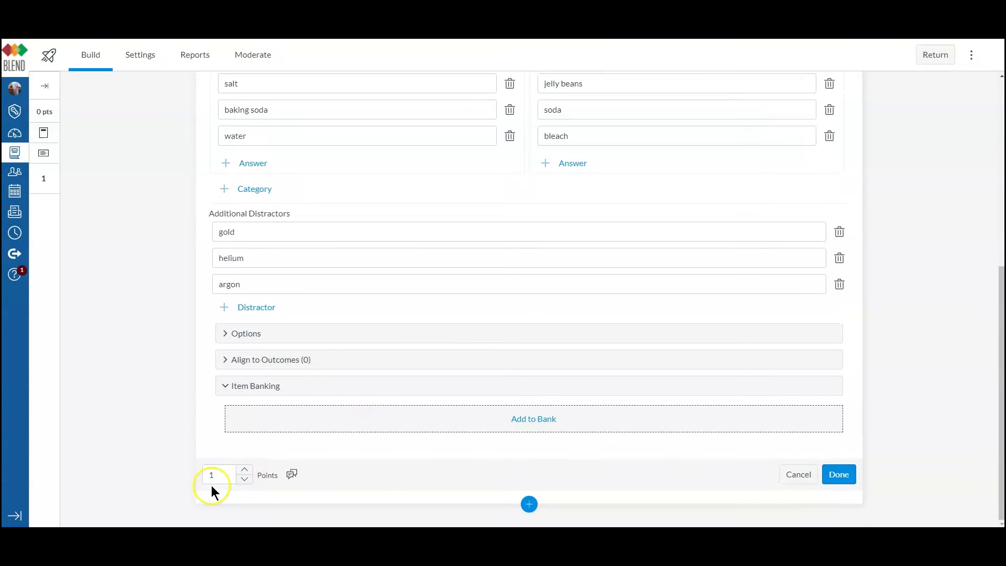
Raise the question's points to 10.
{"action": "left_click", "coordinate": [245, 470]}
{"action": "left_click", "coordinate": [245, 470]}
{"action": "left_click", "coordinate": [244, 470]}
{"action": "left_click", "coordinate": [245, 470]}
{"action": "left_click", "coordinate": [244, 471]}
{"action": "left_click", "coordinate": [244, 470]}
{"action": "left_click", "coordinate": [245, 470]}
{"action": "left_click", "coordinate": [245, 470]}
{"action": "left_click", "coordinate": [245, 471]}
Add feedback: 'Great' for correct answers and compound and mixture definitions for incorrect ones.
{"action": "left_click", "coordinate": [292, 477]}
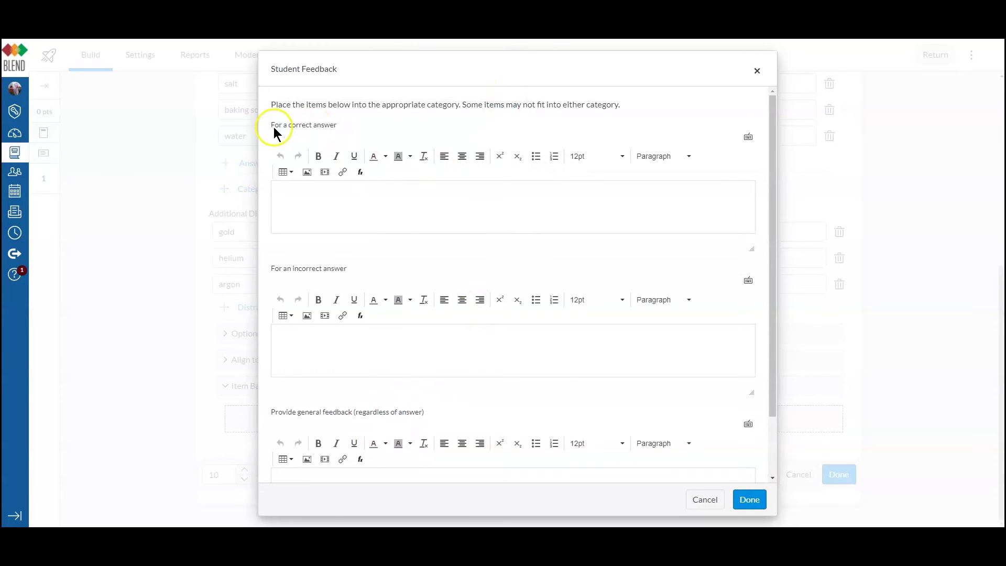
{"action": "left_click", "coordinate": [308, 197]}
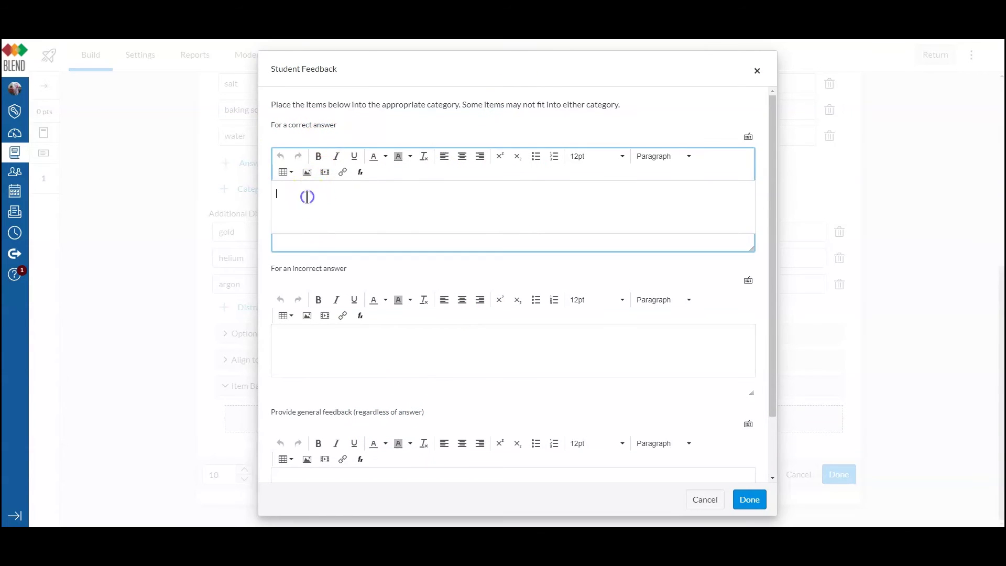
{"action": "type", "text": "Great!"}
{"action": "left_click", "coordinate": [295, 340]}
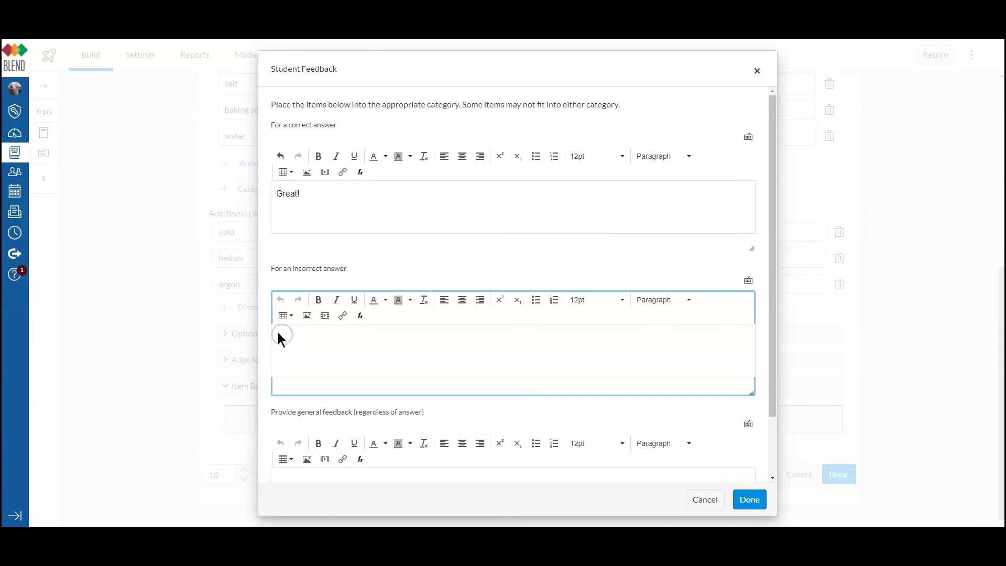
{"action": "type", "text": "Compound are substances which can be formed by chemically combining two or more elements."}
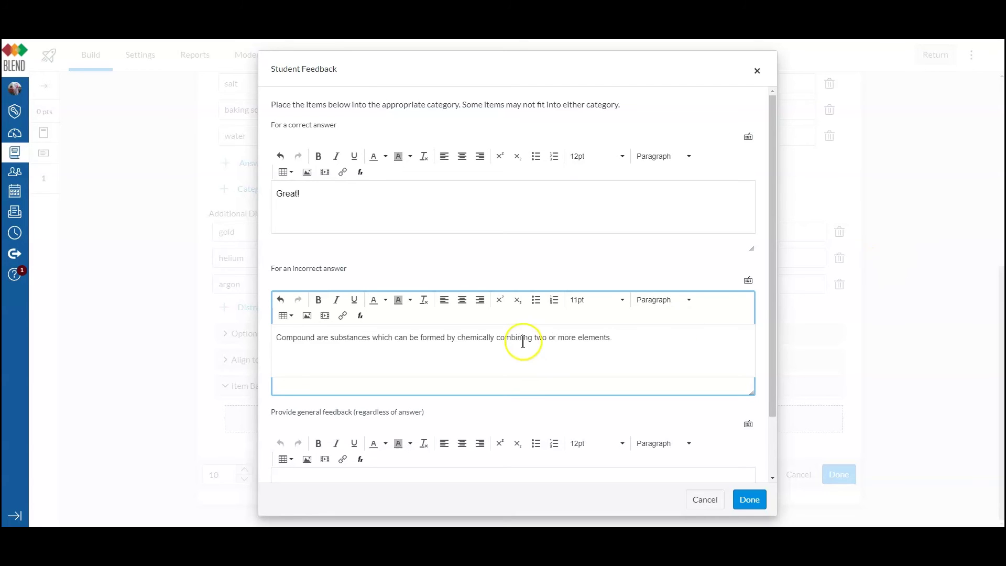
{"action": "left_click", "coordinate": [400, 351]}
{"action": "type", "text": "Mixtures are substances that are formed by physically mixing two or more substances."}
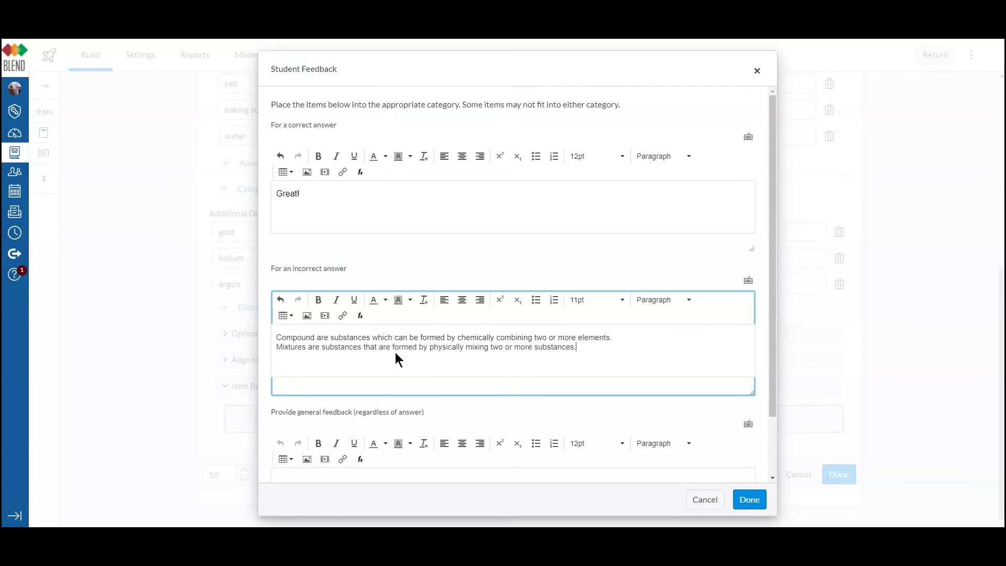
{"action": "scroll", "coordinate": [674, 347], "scroll_direction": "down", "scroll_amount": 2}
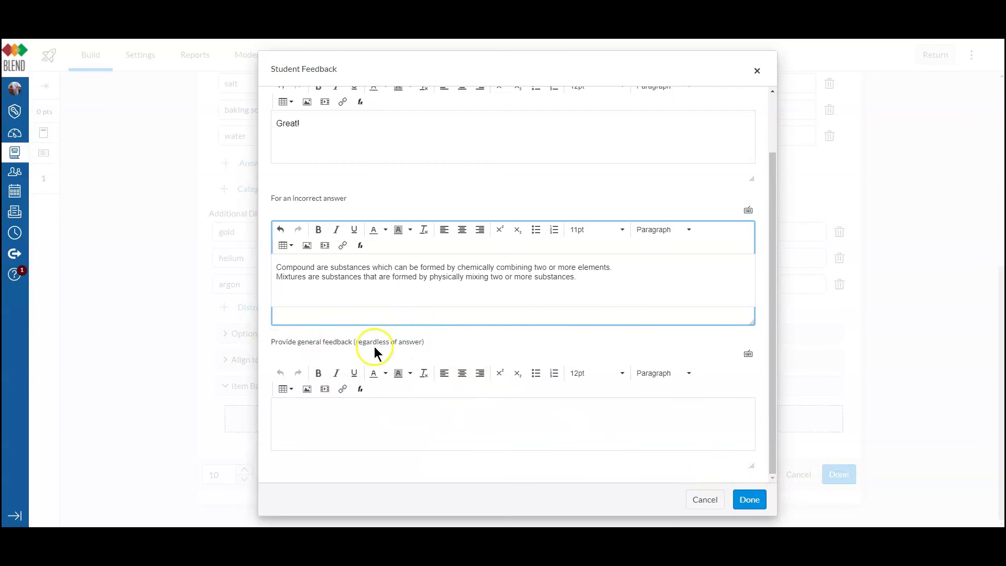
{"action": "left_click", "coordinate": [748, 502]}
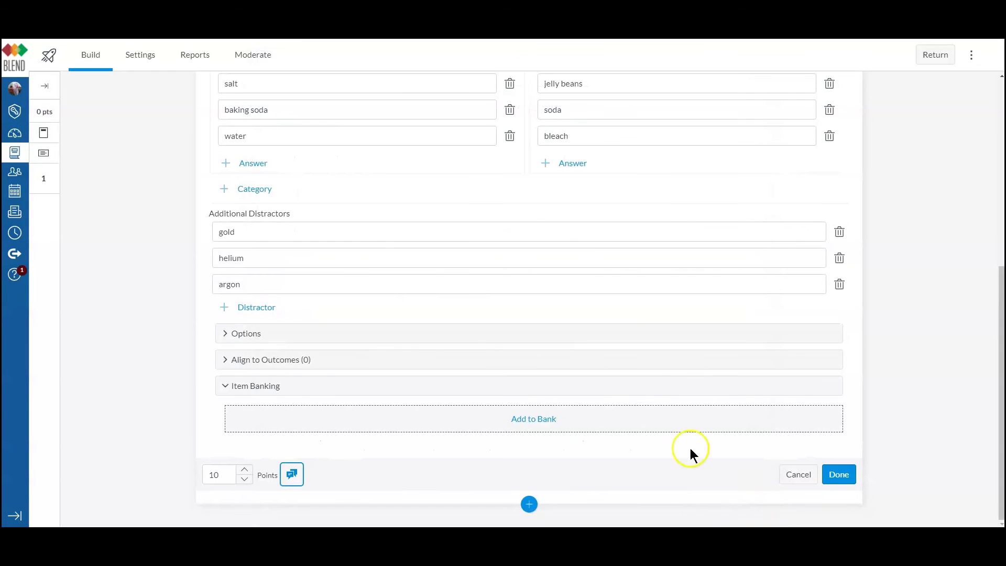
Save the question so it shows as a 10-point item on the build page.
{"action": "scroll", "coordinate": [487, 236], "scroll_direction": "up", "scroll_amount": 5}
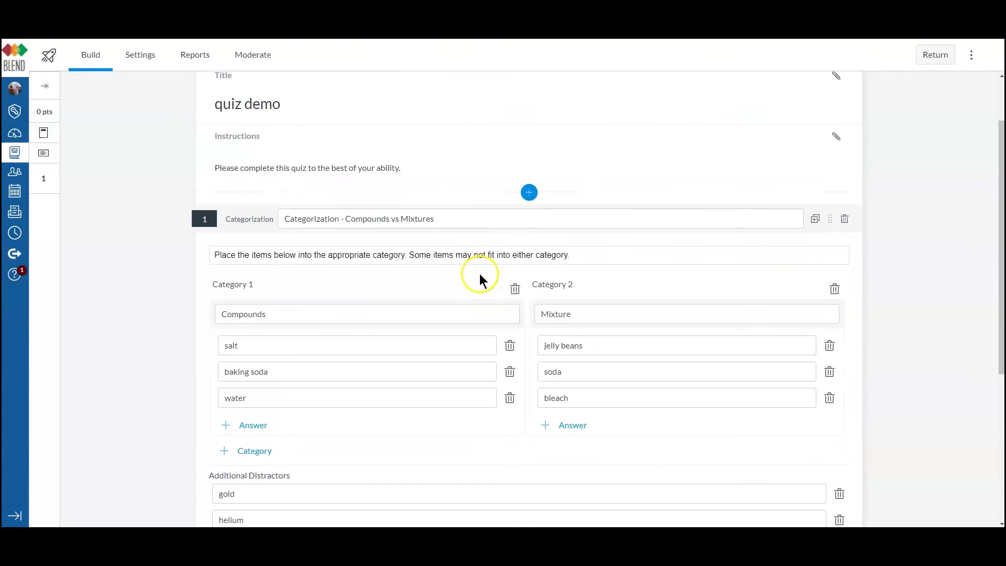
{"action": "scroll", "coordinate": [479, 273], "scroll_direction": "down", "scroll_amount": 6}
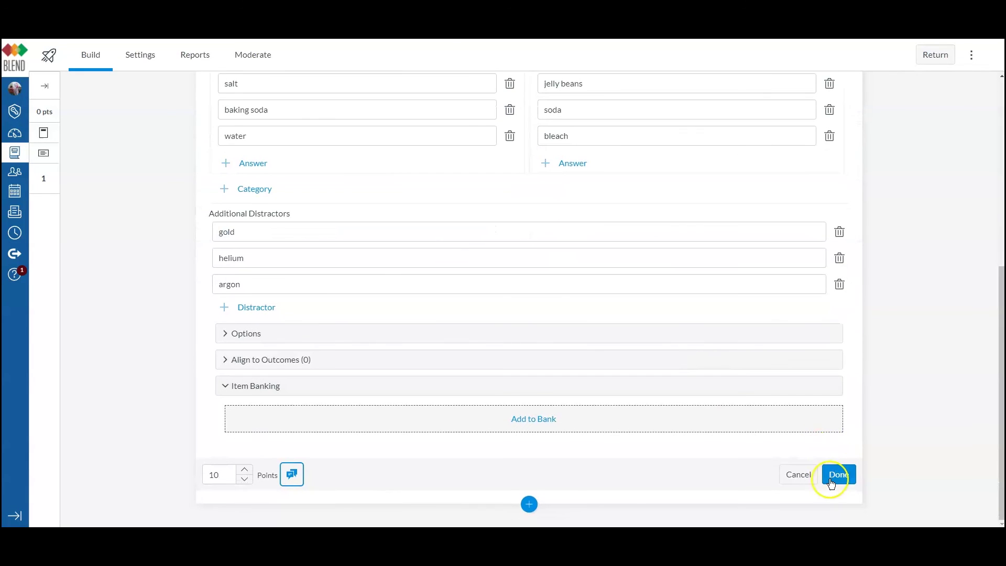
{"action": "left_click", "coordinate": [836, 487]}
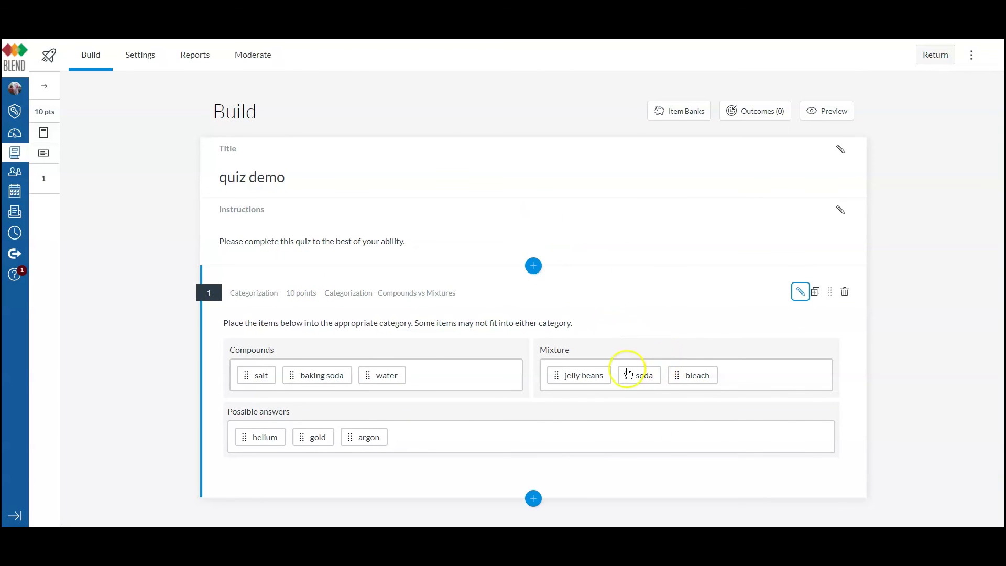
Preview the quiz and place baking soda and salt in Compounds, soda in Mixture.
{"action": "left_click", "coordinate": [839, 113]}
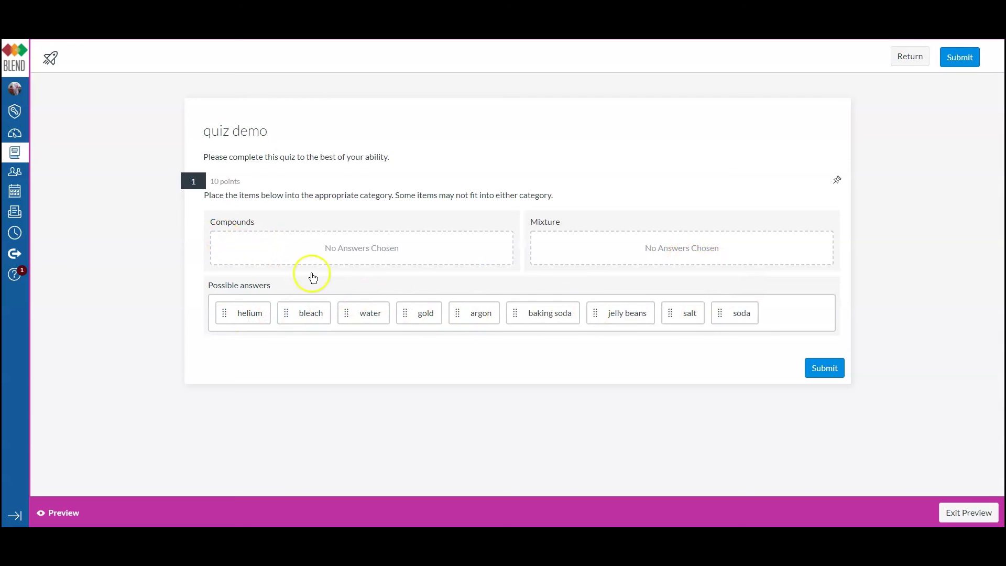
{"action": "left_click_drag", "start_coordinate": [540, 315], "coordinate": [288, 251]}
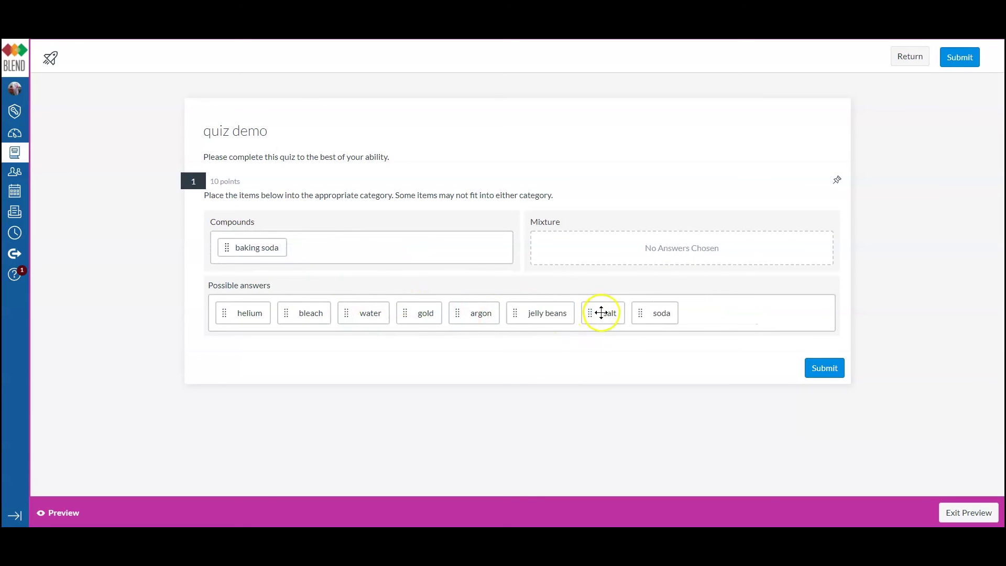
{"action": "left_click_drag", "start_coordinate": [601, 313], "coordinate": [389, 250]}
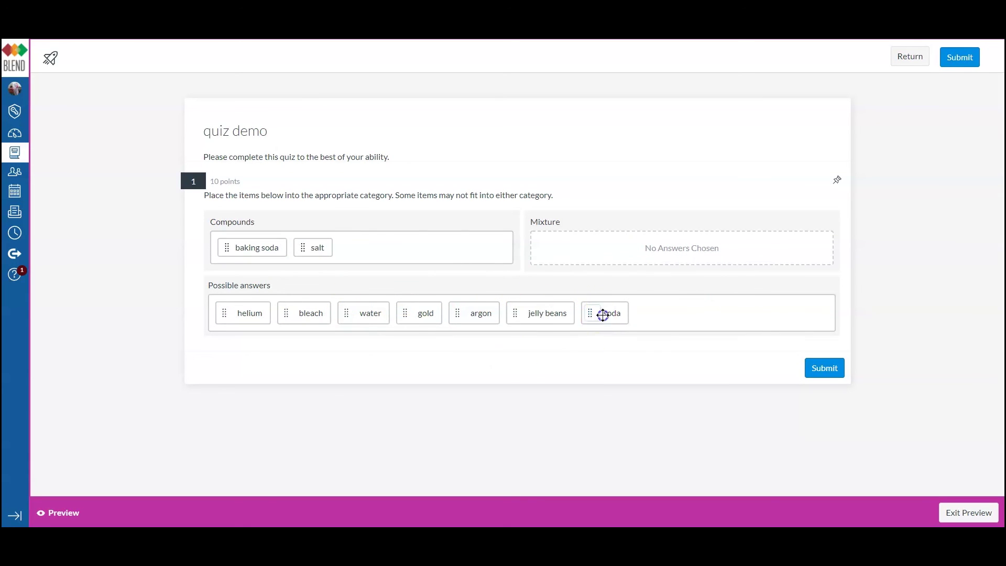
{"action": "left_click_drag", "start_coordinate": [603, 315], "coordinate": [622, 253]}
Place jelly beans and bleach in Mixture, water in Compounds, and submit the attempt.
{"action": "left_click_drag", "start_coordinate": [541, 313], "coordinate": [631, 254]}
{"action": "mouse_move", "coordinate": [469, 317]}
{"action": "left_mouse_down"}
{"action": "mouse_move", "coordinate": [474, 281]}
{"action": "mouse_move", "coordinate": [415, 267]}
{"action": "mouse_move", "coordinate": [472, 294]}
{"action": "mouse_move", "coordinate": [474, 311]}
{"action": "left_mouse_up"}
{"action": "left_click_drag", "start_coordinate": [353, 316], "coordinate": [367, 252]}
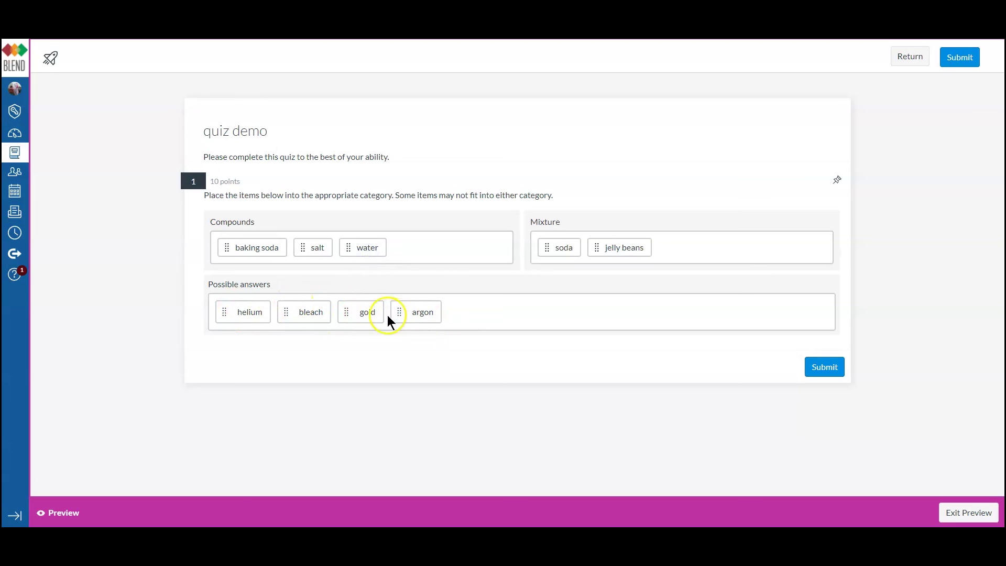
{"action": "left_click_drag", "start_coordinate": [304, 312], "coordinate": [693, 250]}
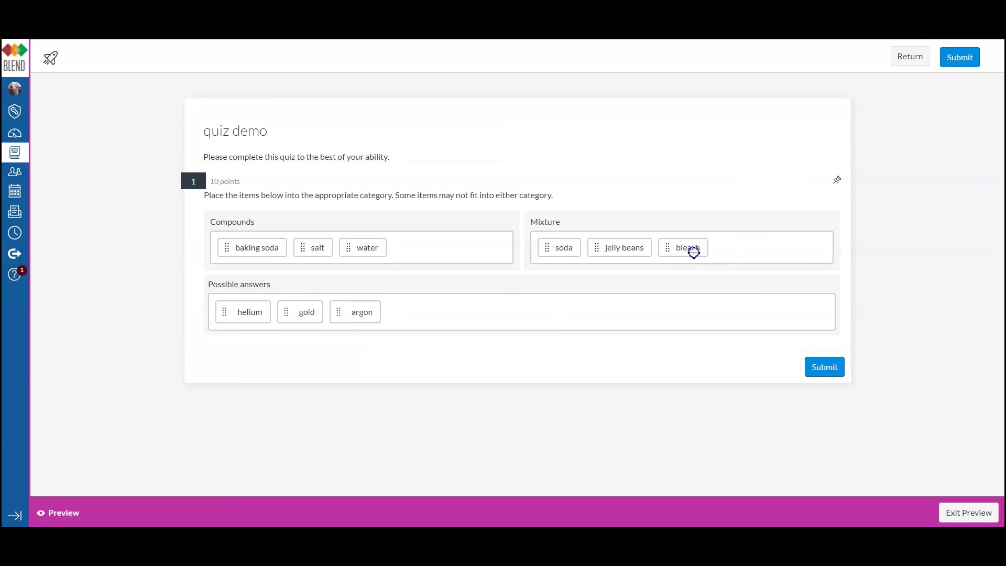
{"action": "left_click", "coordinate": [828, 372]}
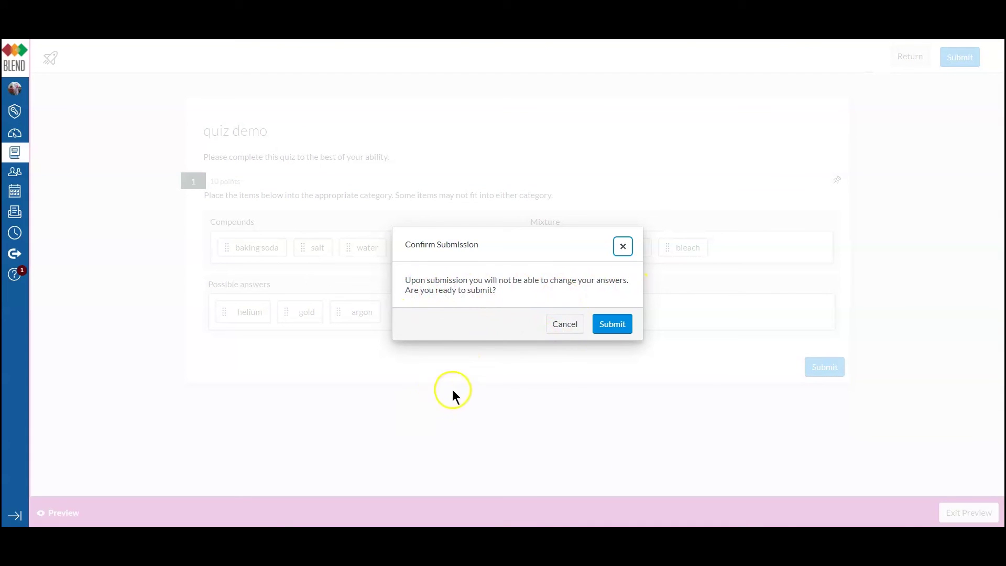
Confirm submission of the preview attempt and check the Results: 10/10 points, 100%, 'Great!' feedback.
{"action": "left_click", "coordinate": [613, 330]}
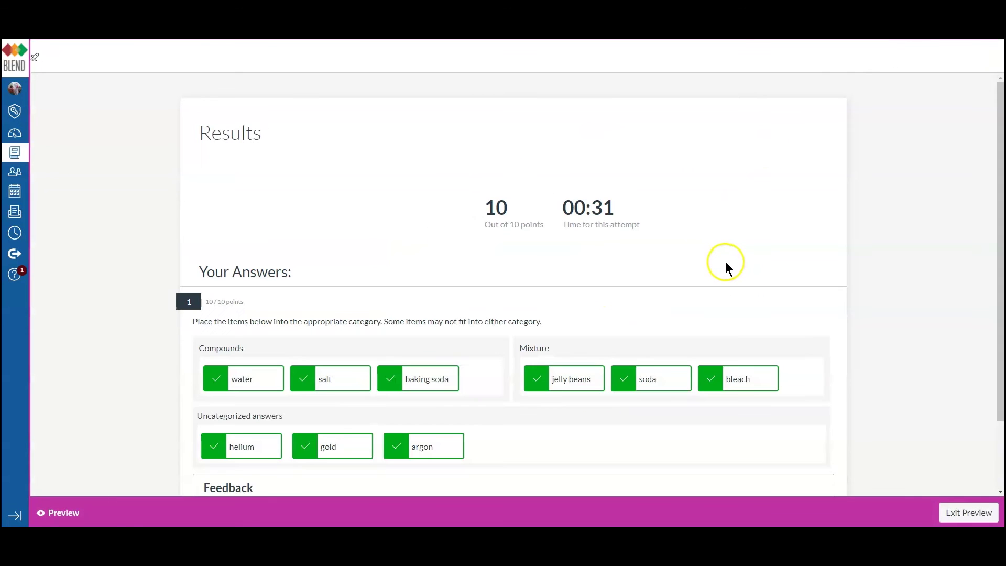
{"action": "scroll", "coordinate": [727, 244], "scroll_direction": "down", "scroll_amount": 2}
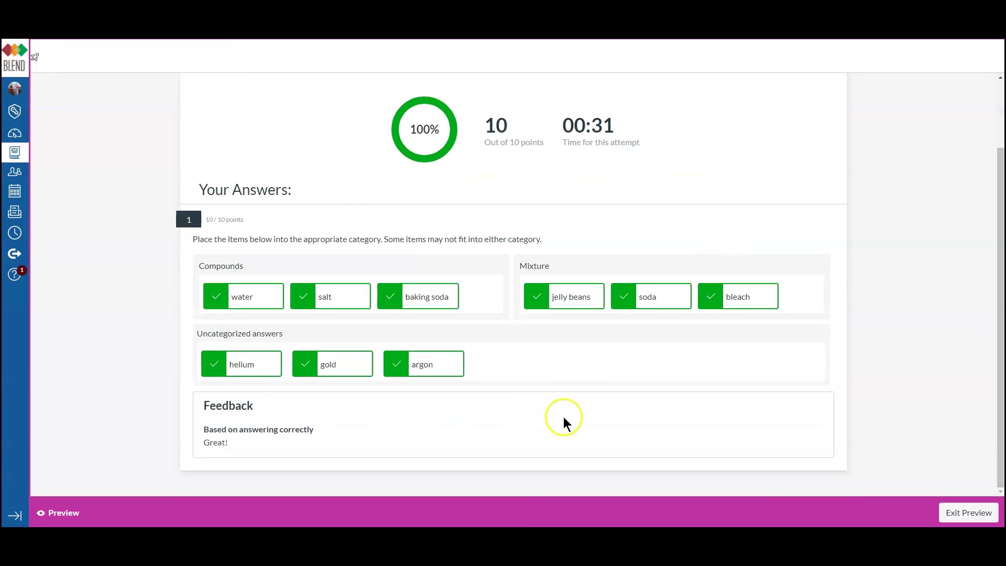